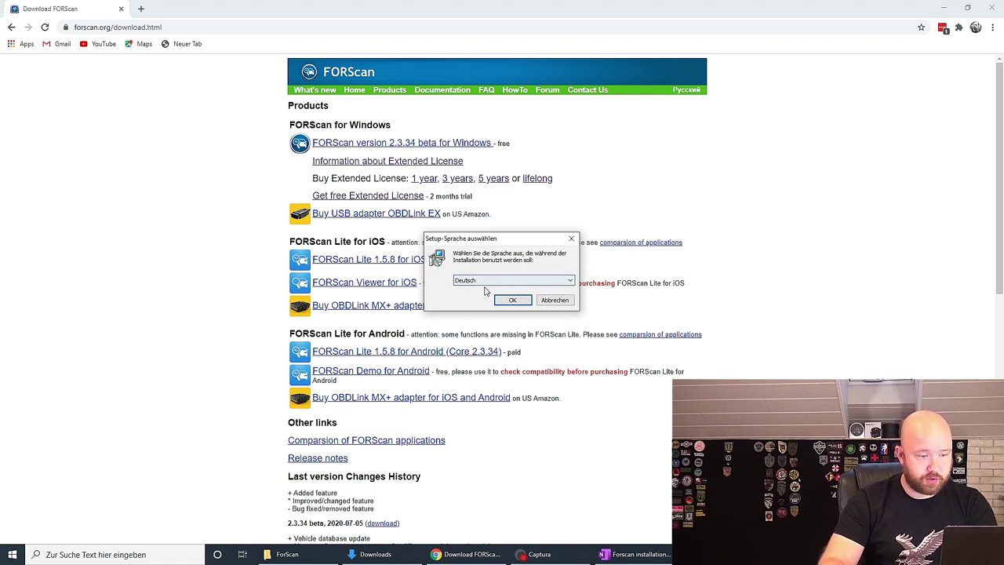
- Install FORScan 2.3.34 beta with German setup, accepting the license agreement and keeping the default folders and desktop shortcut
left_click(513, 303)
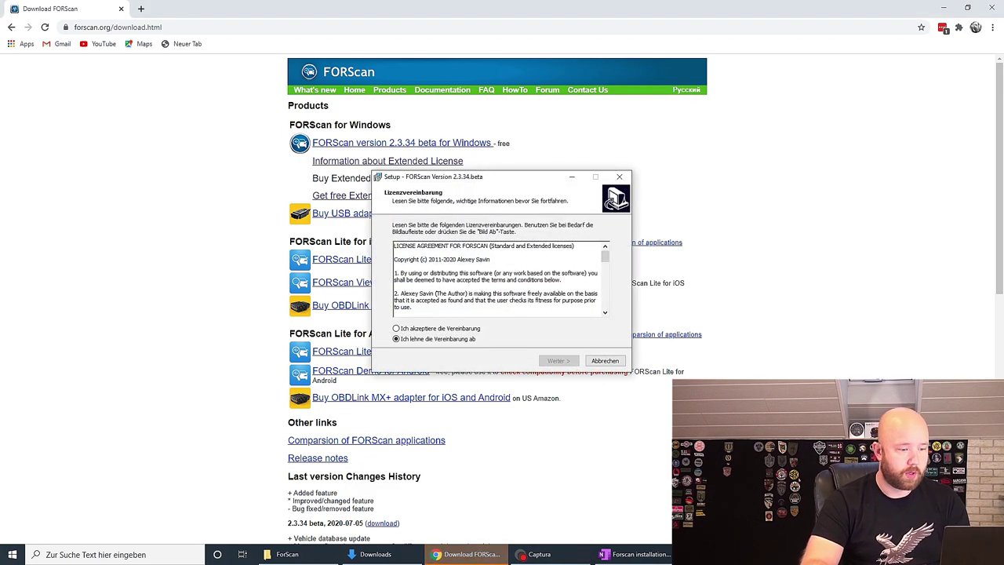
left_click(420, 329)
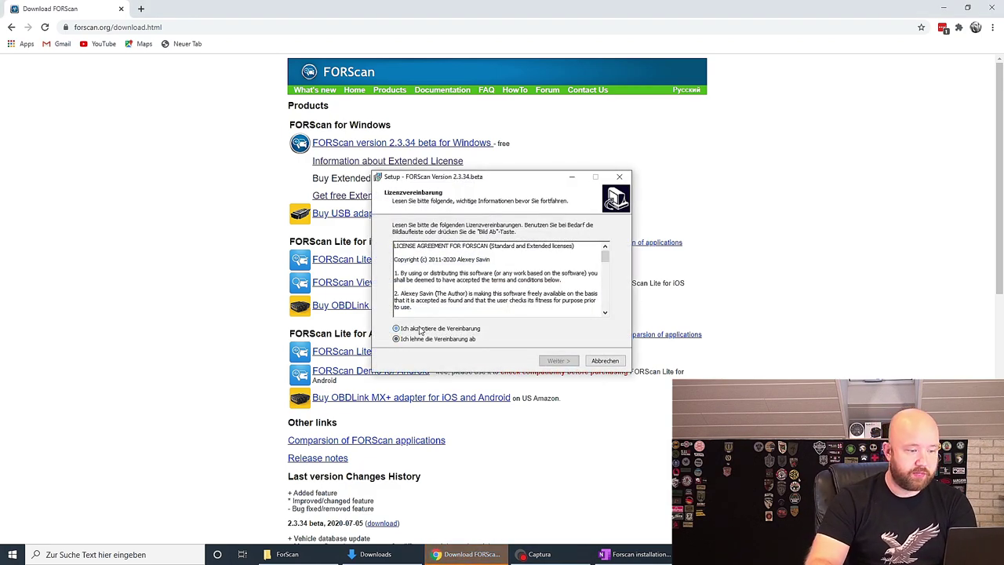
left_click(566, 363)
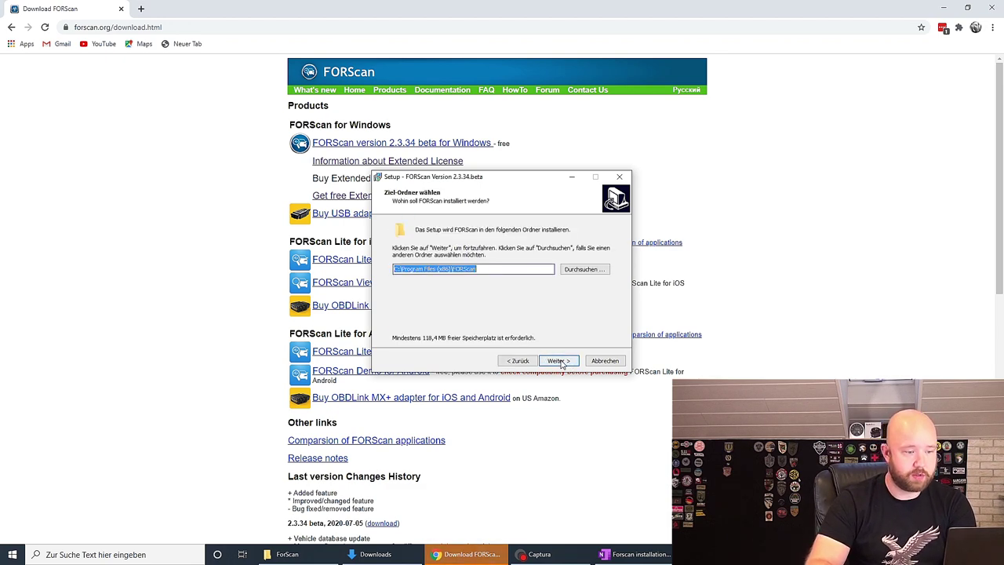
left_click(560, 362)
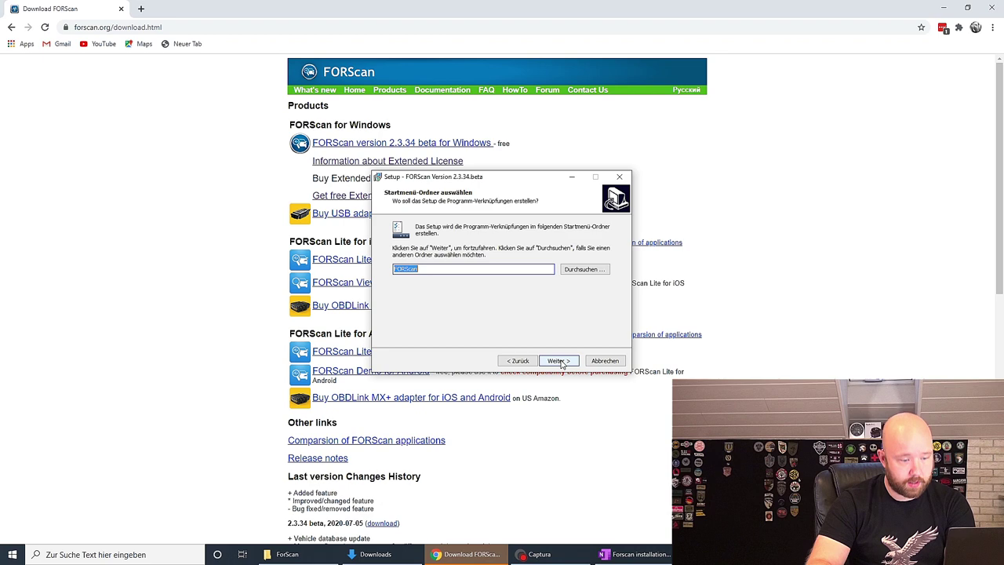
left_click(559, 361)
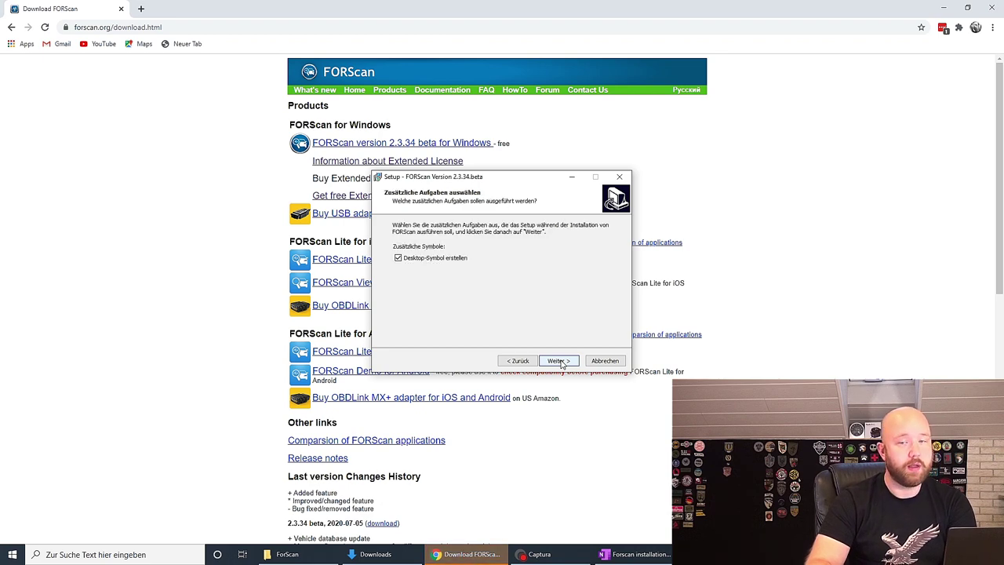
left_click(560, 361)
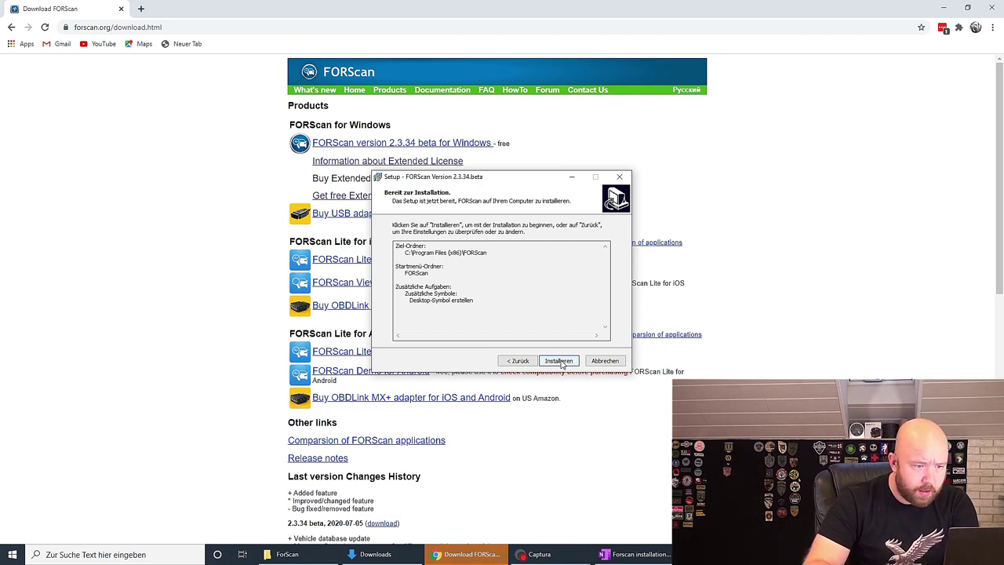
left_click(559, 361)
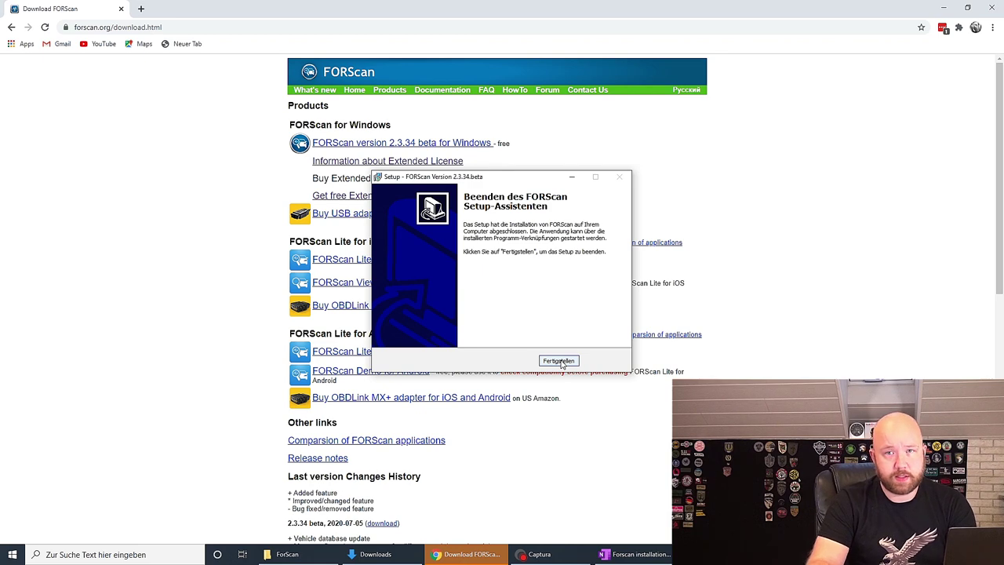
left_click(559, 361)
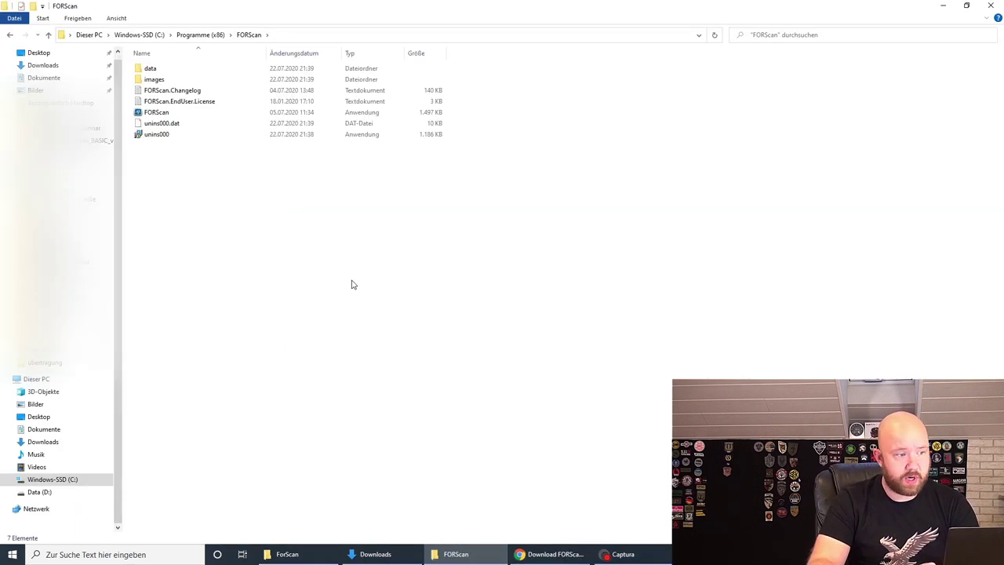
- Launch FORScan from its program folder and dismiss the driving safety warning so it is not shown again
left_click(159, 114)
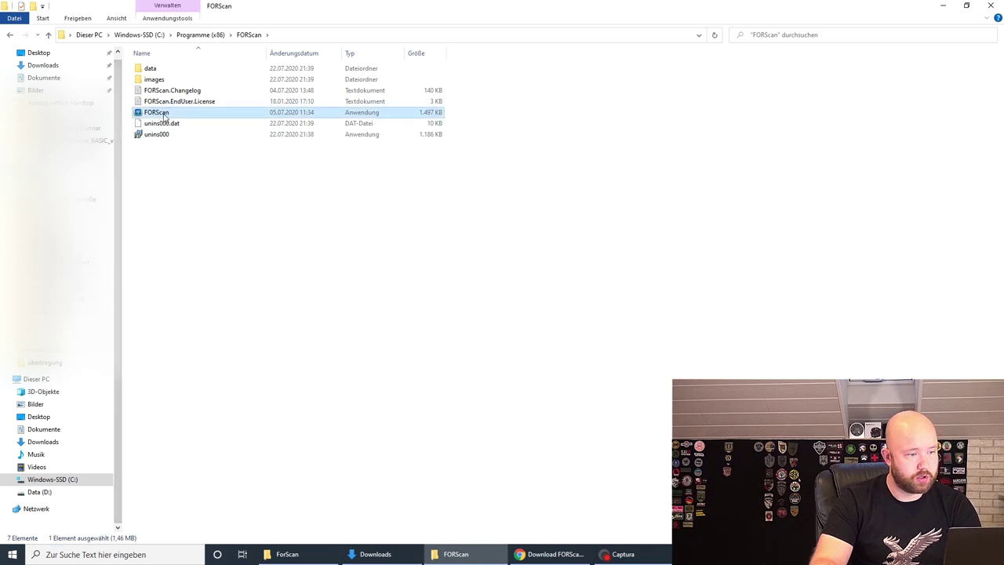
double_click(165, 116)
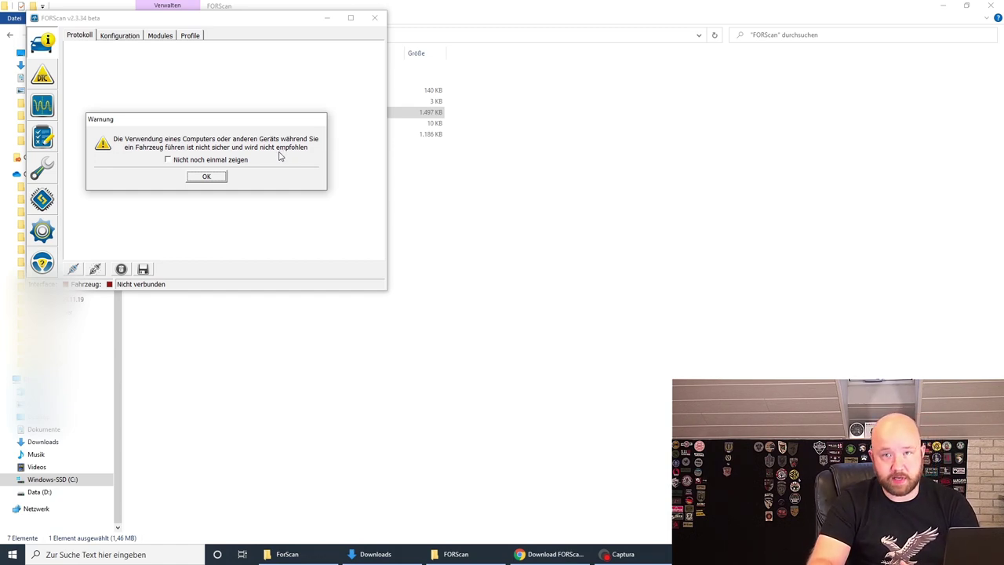
left_click(204, 160)
left_click(207, 177)
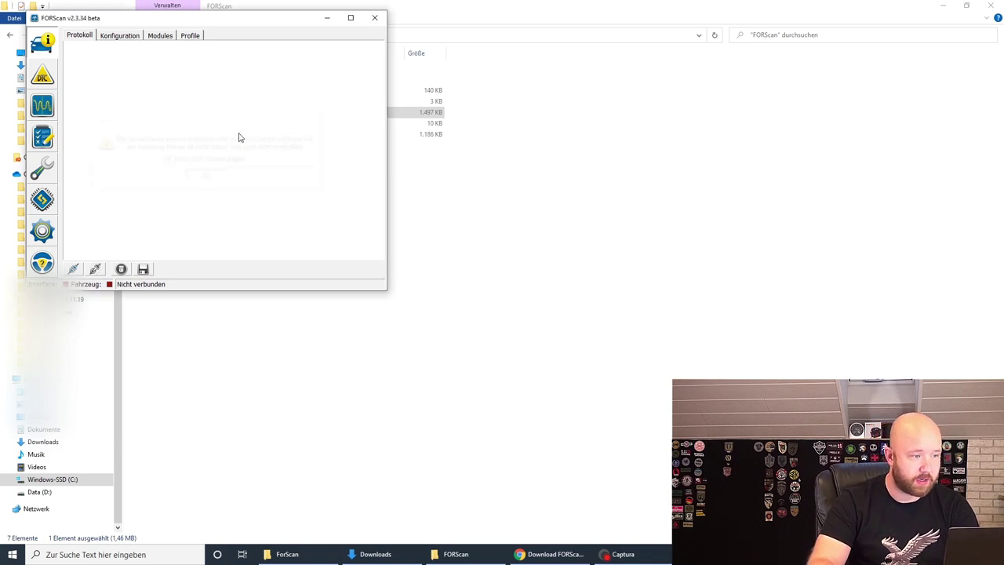
- Maximize the FORScan window and disable Demo-Modus in the general settings
left_click(350, 18)
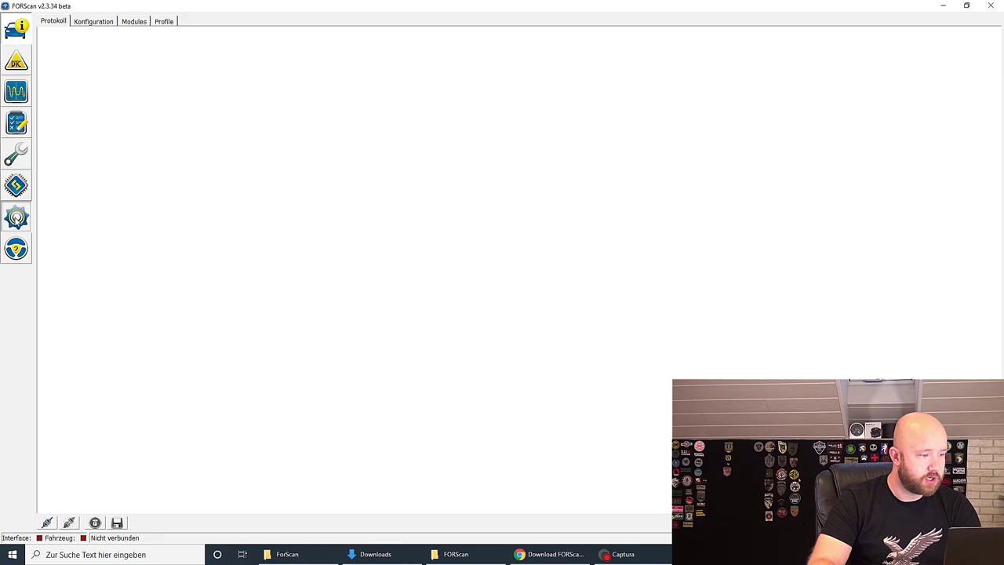
left_click(17, 218)
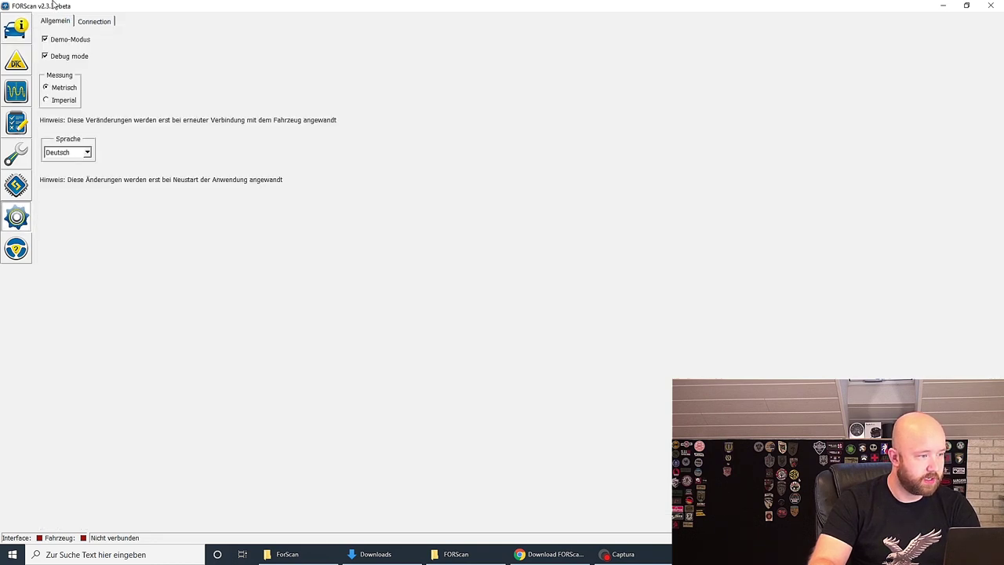
left_click(44, 40)
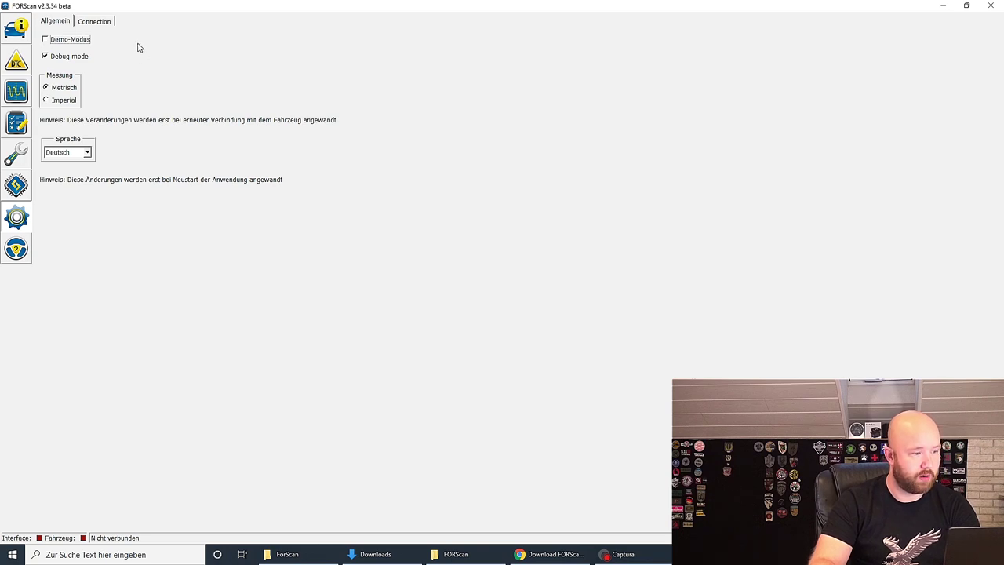
- Show the FORScan license information page and highlight the Hardware ID
left_click(18, 250)
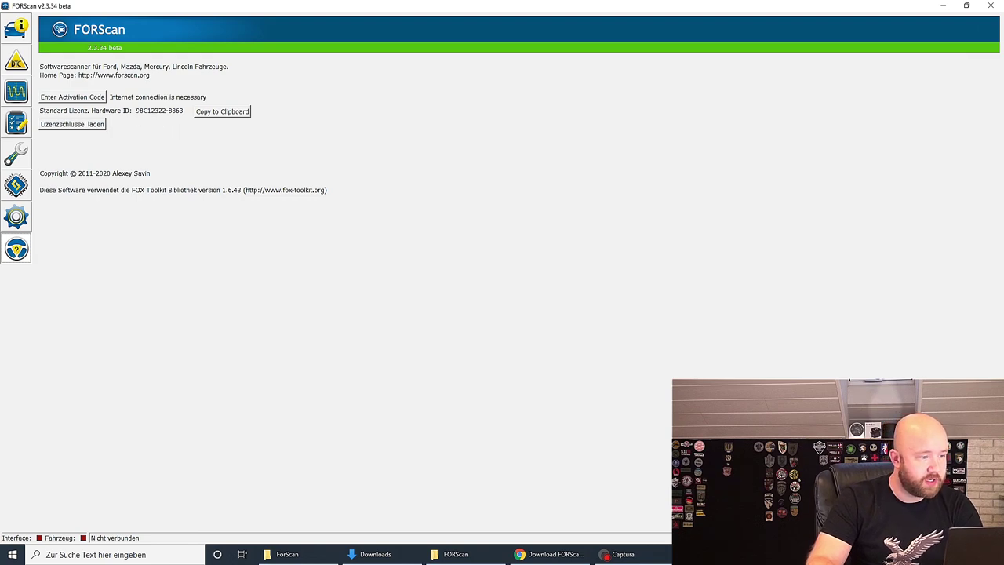
left_click_drag(136, 111, 185, 111)
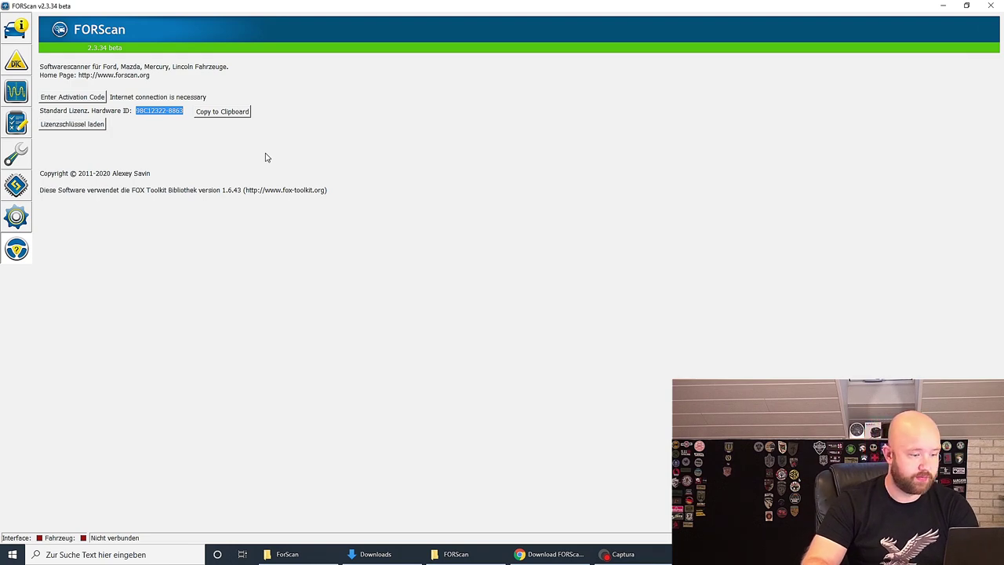
- Switch to Chrome, open the free Extended License page and log in to the FORScan forum with the filled-in account credentials
left_click(548, 554)
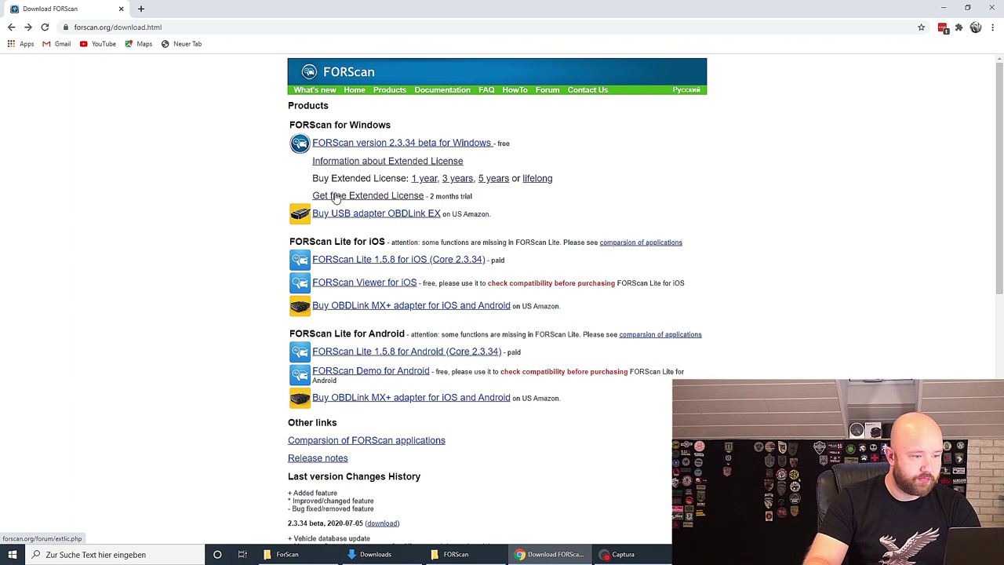
left_click(396, 200)
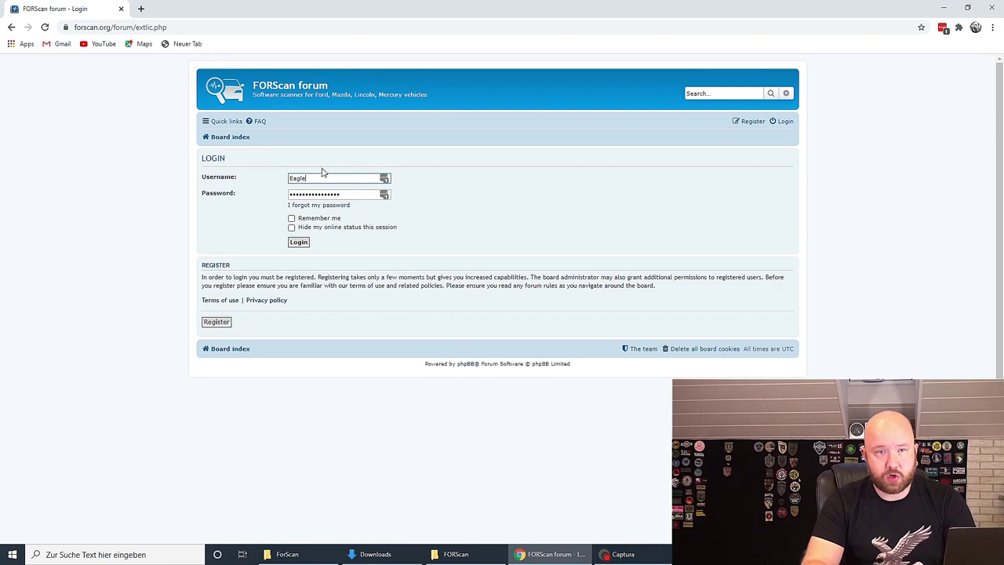
left_click(299, 243)
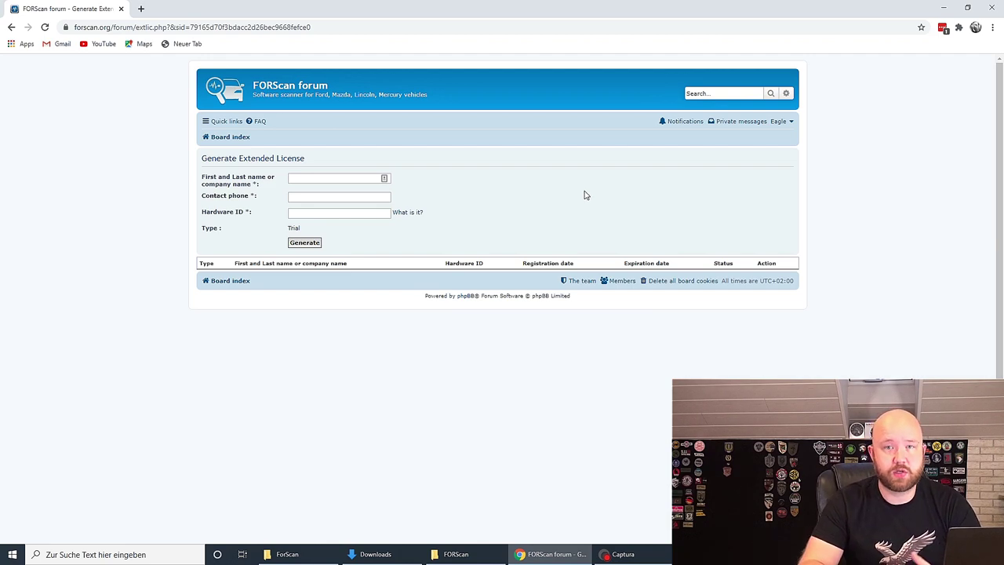
- Fill in the applicant's full name and contact phone on the Generate Extended License form using the saved autofill entry
left_click(224, 185)
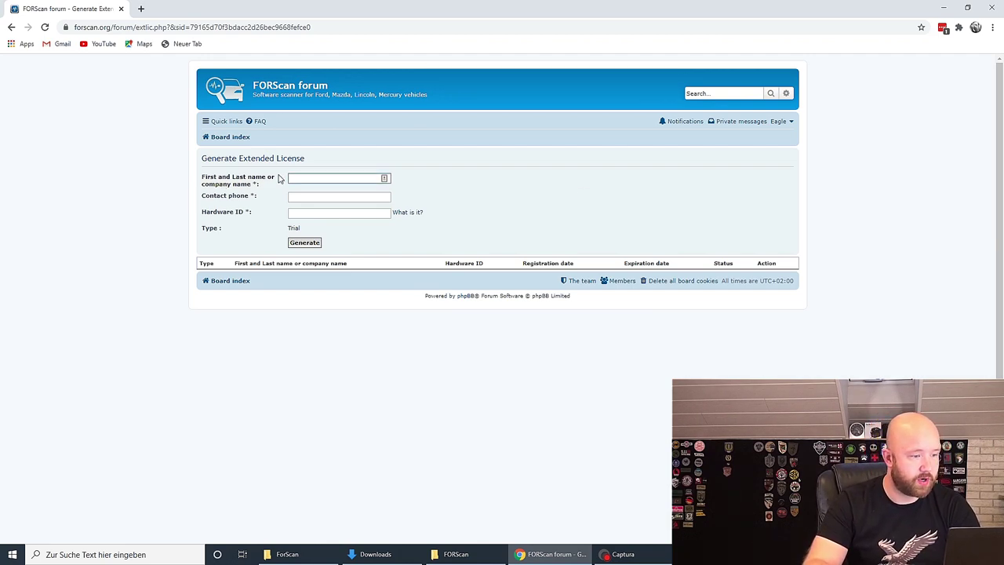
left_click(337, 178)
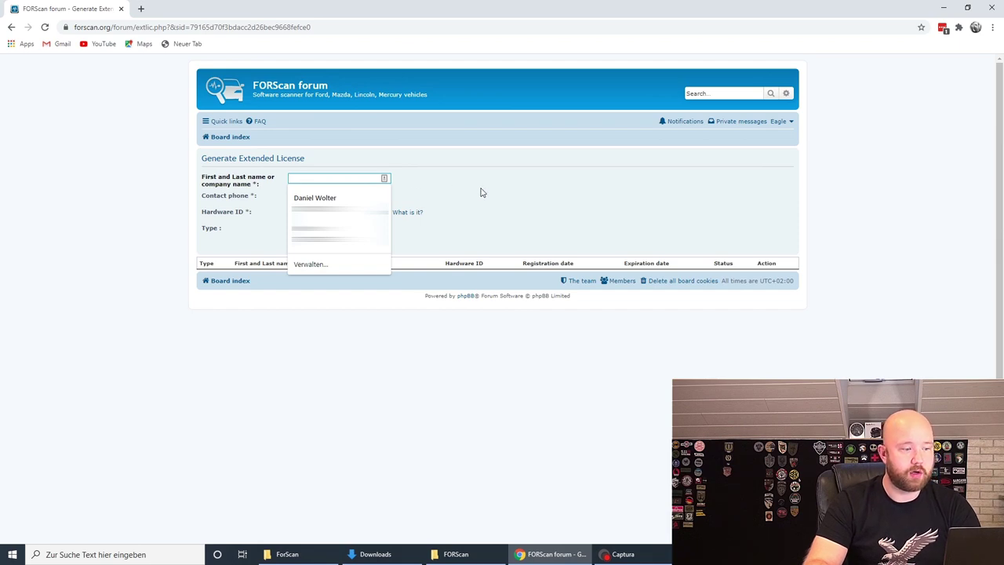
key("Down")
key("Return")
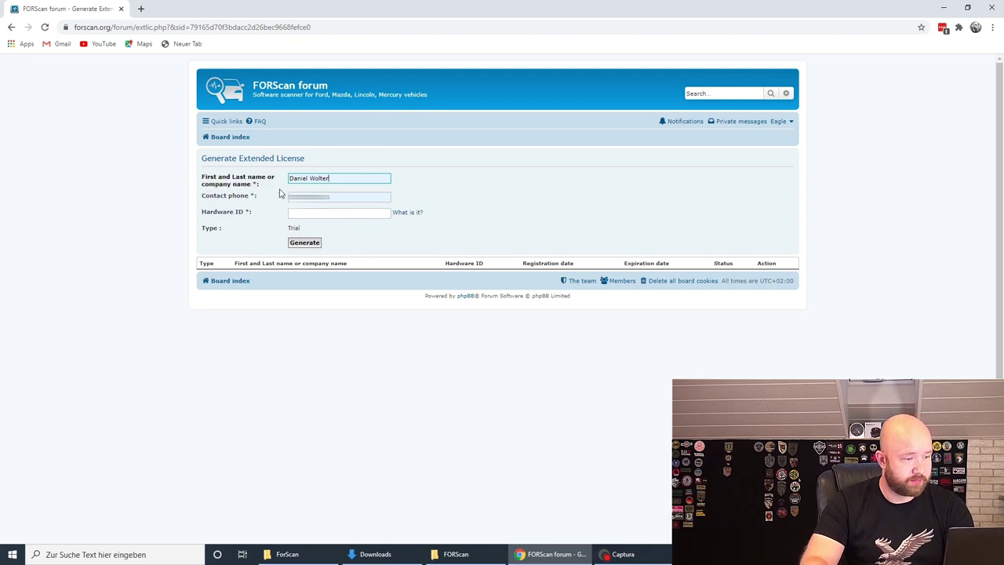
left_click(251, 197)
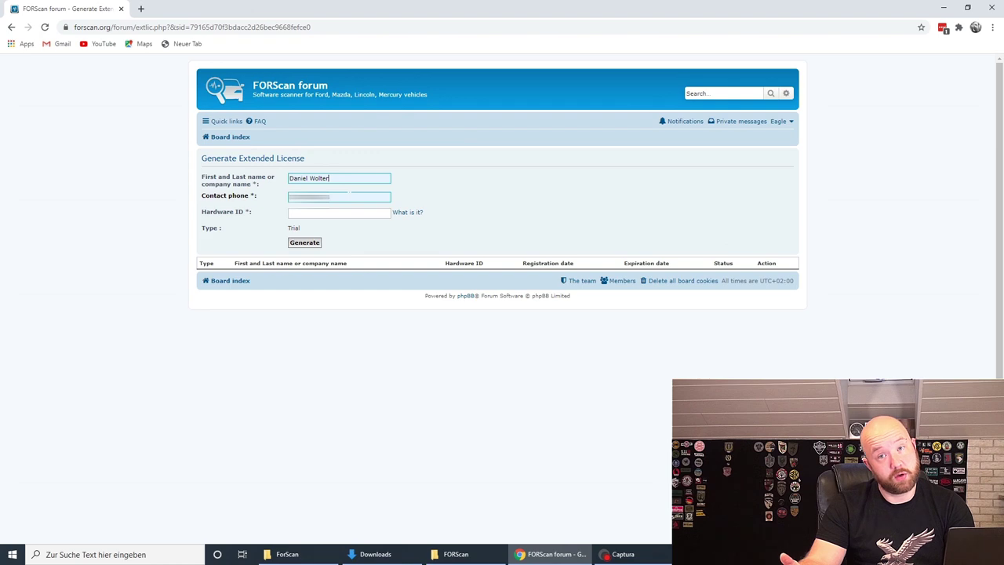
- Copy the Hardware ID from FORScan's license information page into the Hardware ID field of the license form in Chrome
left_click(218, 211)
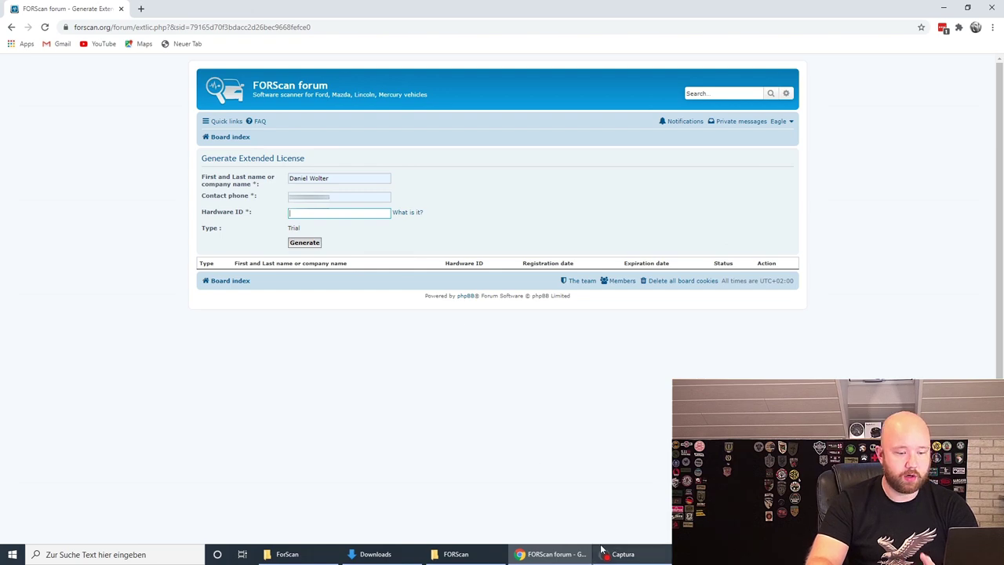
key("alt+Tab")
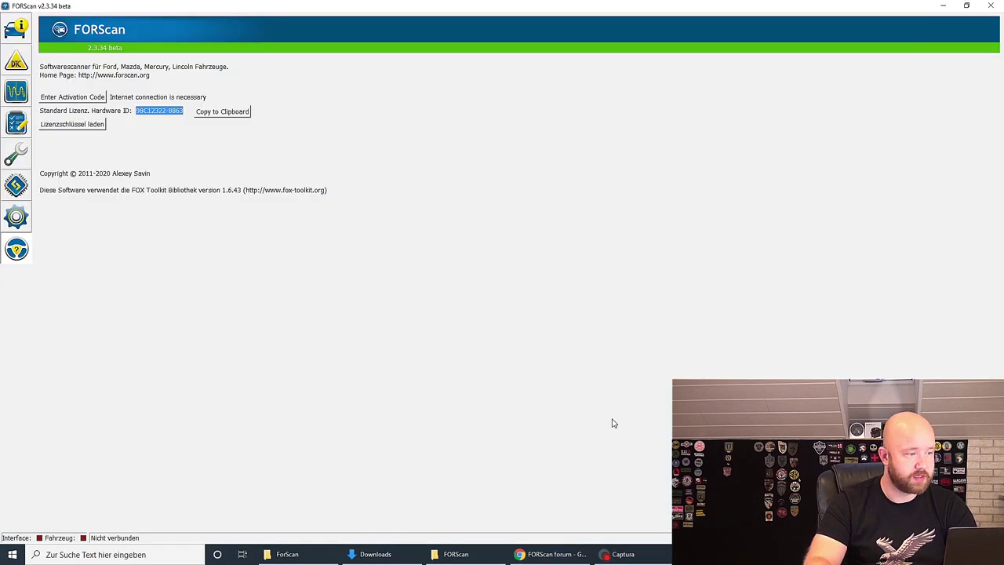
left_click(19, 228)
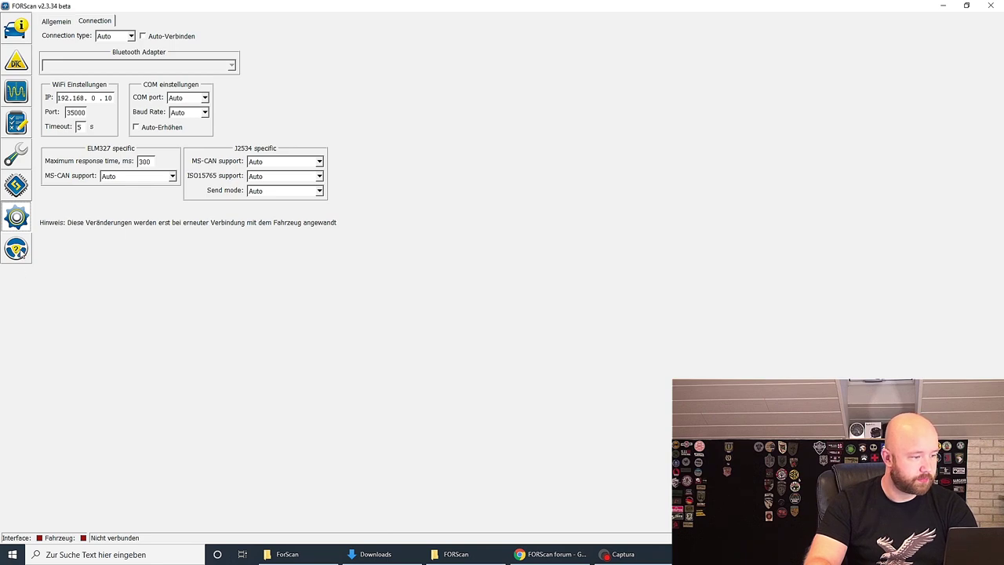
left_click(21, 254)
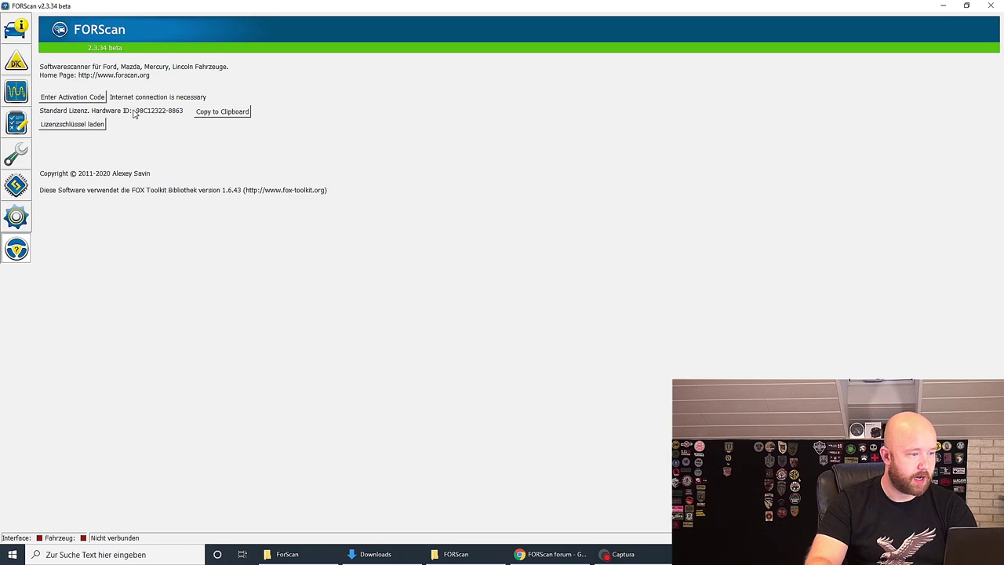
mouse_move(136, 110)
left_mouse_down()
mouse_move(182, 111)
mouse_move(135, 111)
left_mouse_up()
key("ctrl+c")
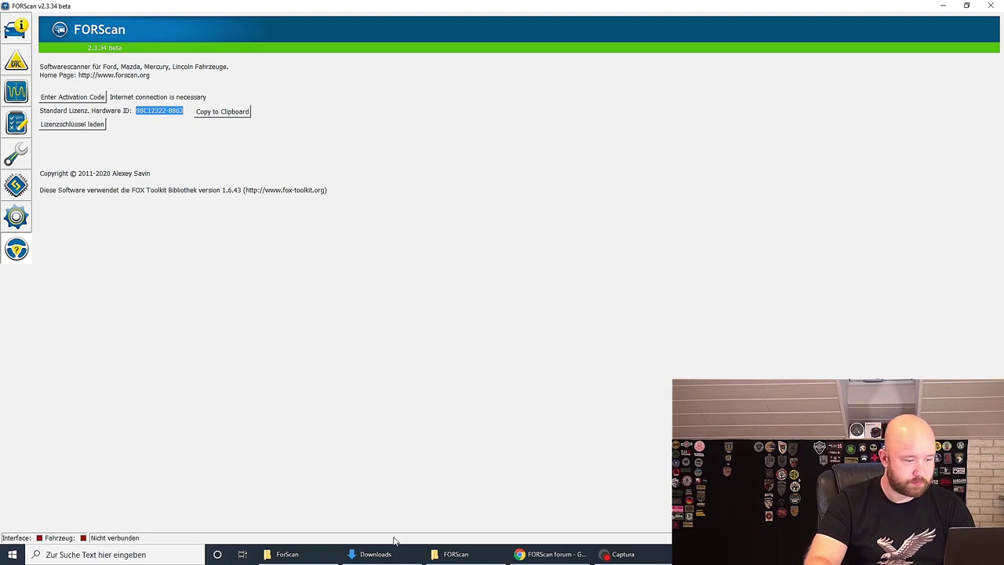
left_click(549, 554)
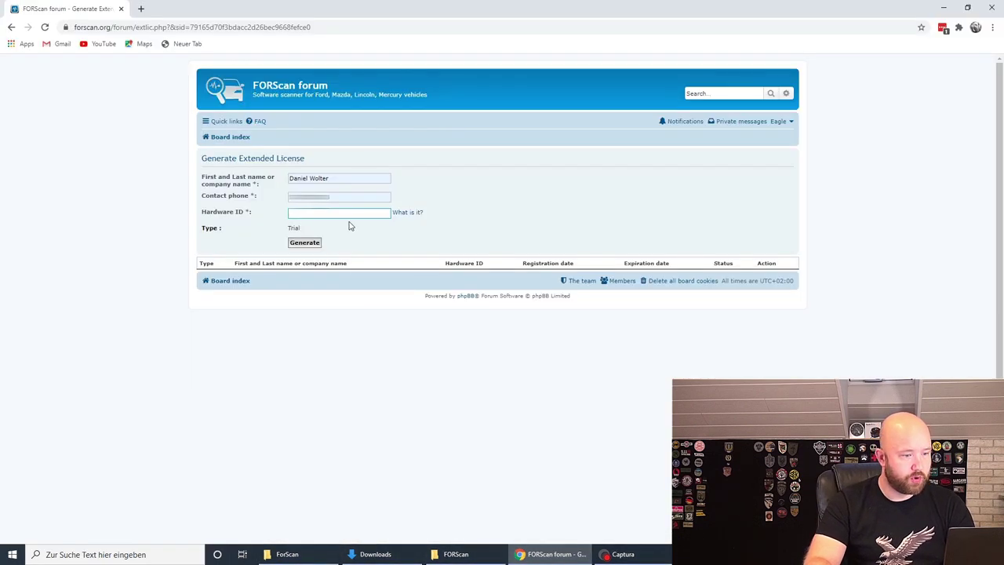
key("ctrl+v")
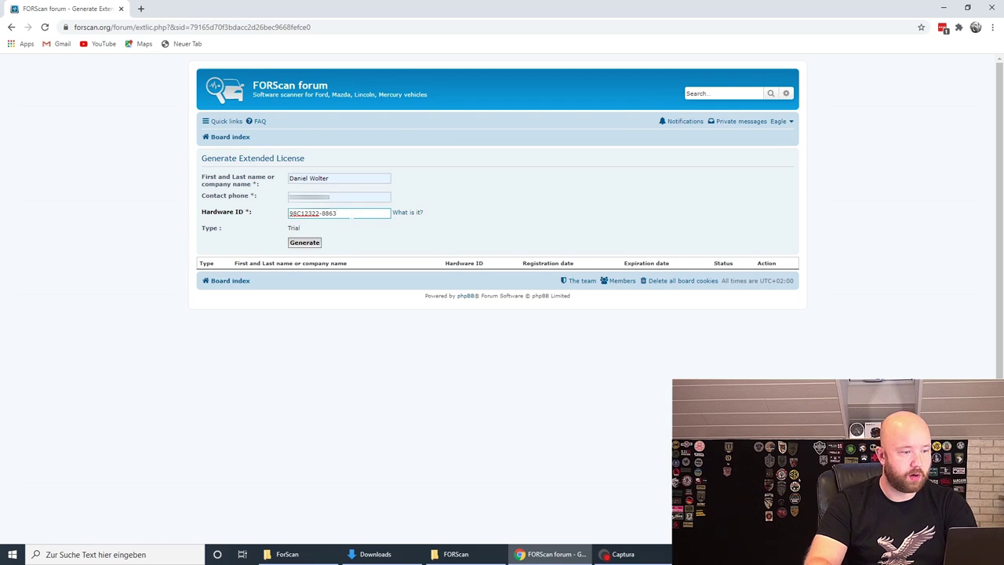
- Generate the trial Extended License, download its key file and bring up the Downloads folder
left_click(304, 244)
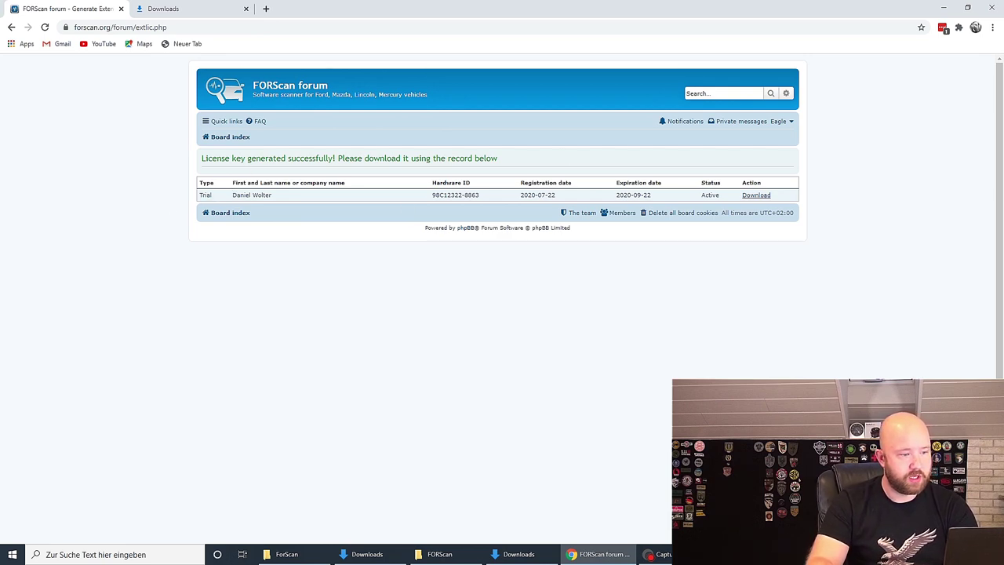
left_click(759, 199)
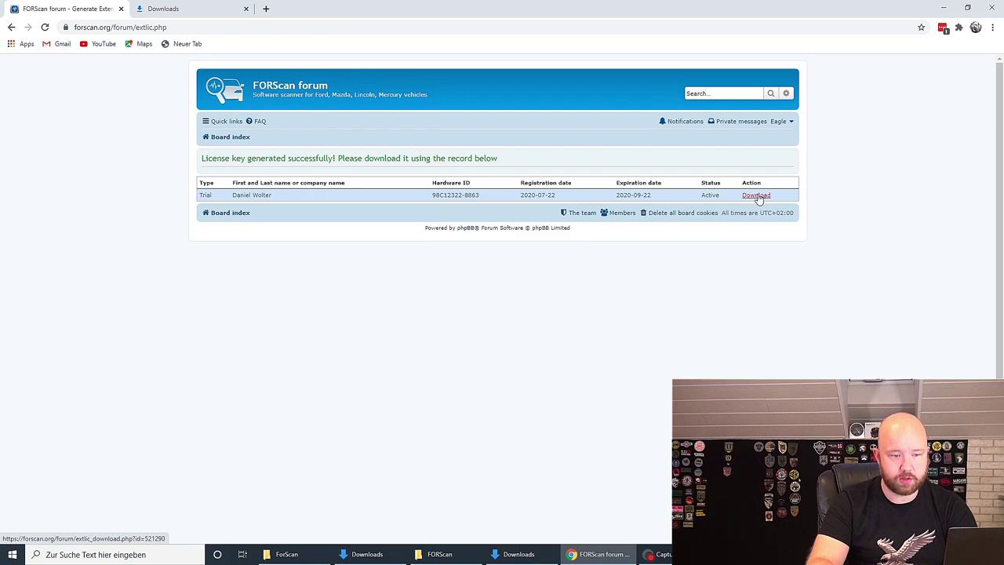
left_click(527, 558)
- Delete the duplicate key files FORScanLicense (1) and FORScanLicense (2), and select the remaining FORScanLicense file
right_click(545, 203)
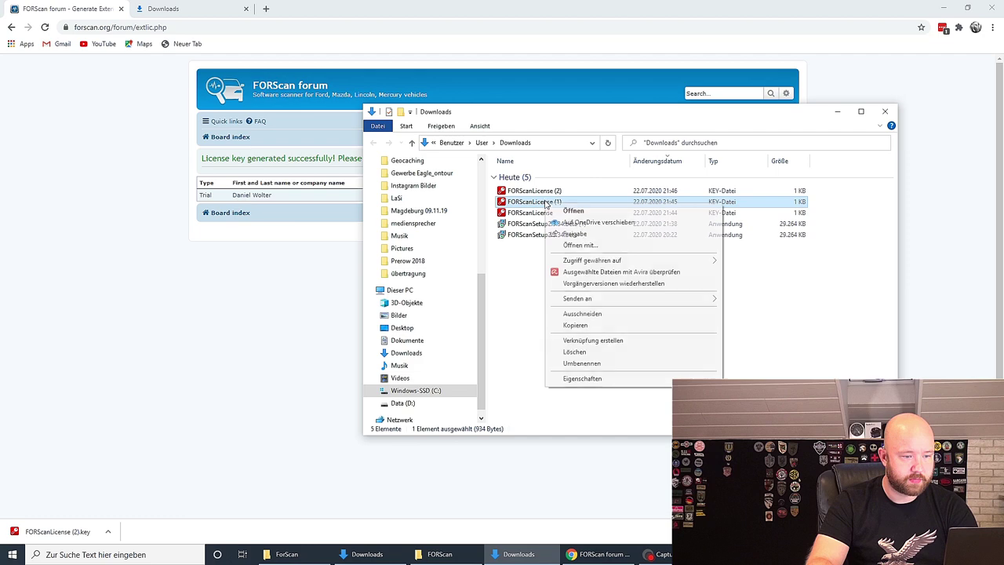
left_click(547, 192, "ctrl")
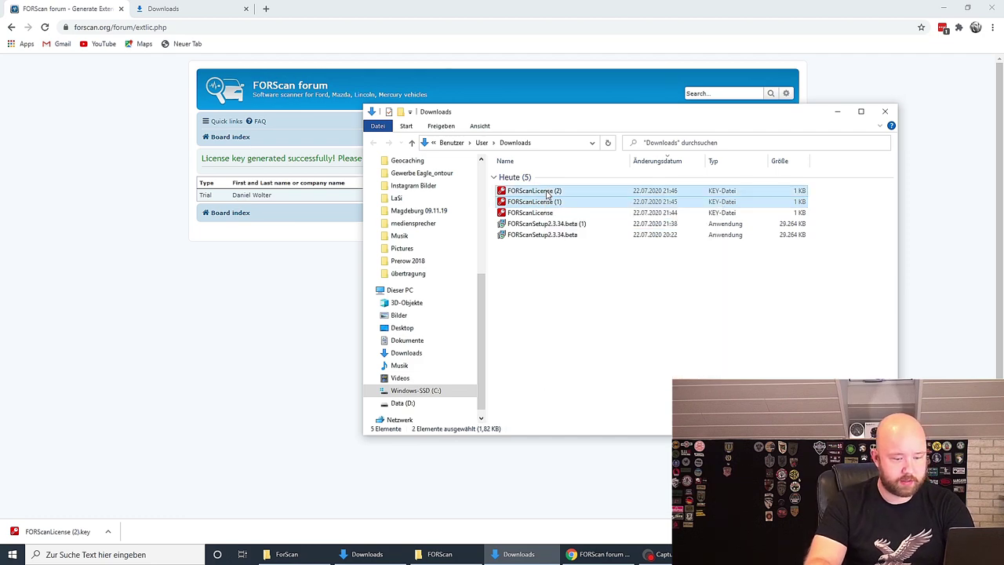
key("Delete")
left_click(541, 192)
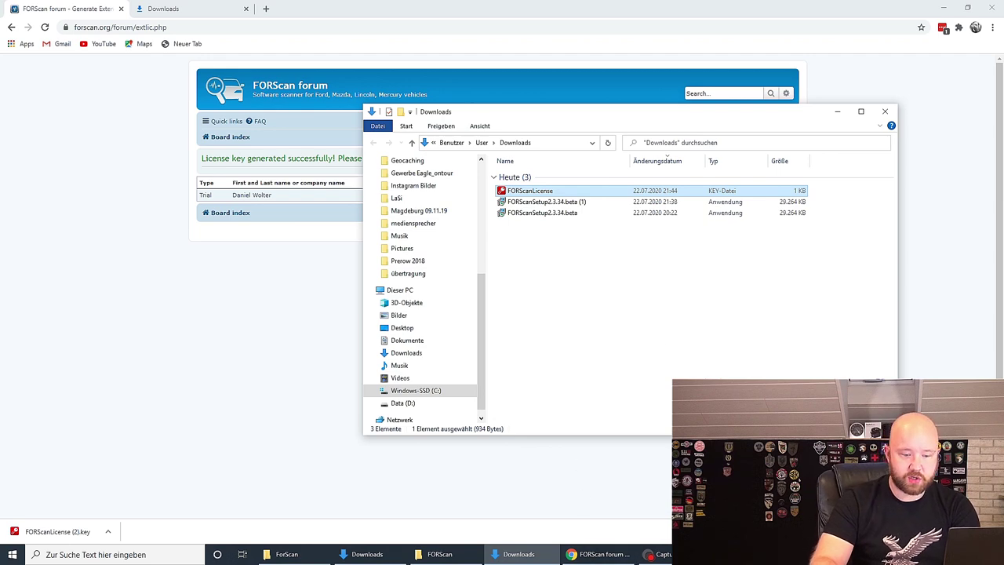
- Switch to FORScan and load the license key file FORScanLicense.key from the Downloads folder
left_click(721, 554)
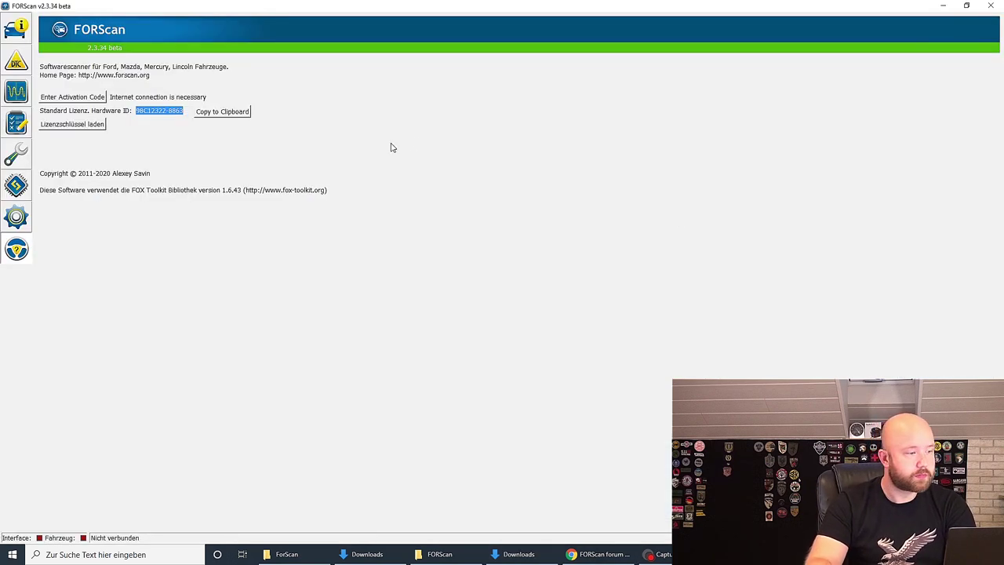
left_click(82, 127)
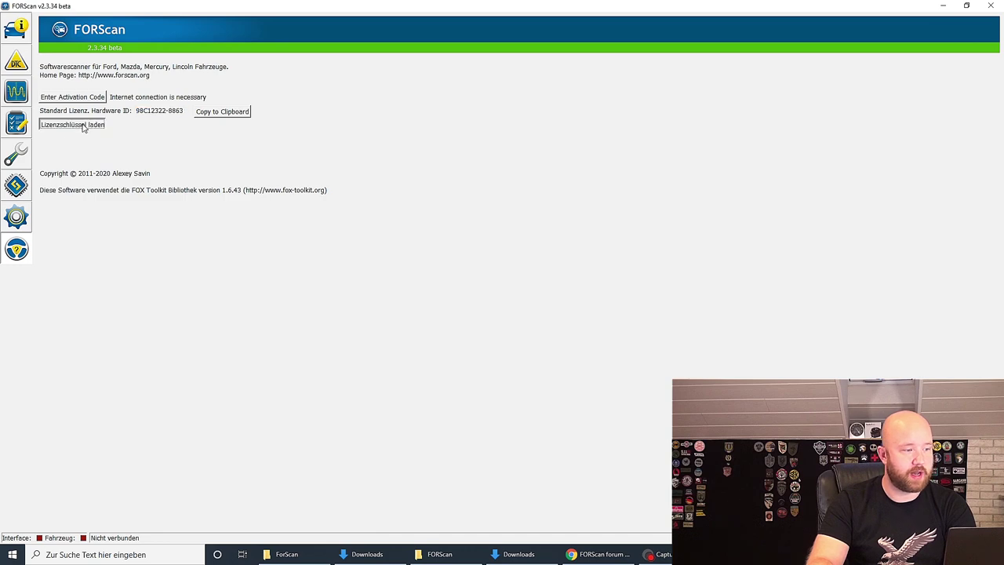
left_click(108, 152)
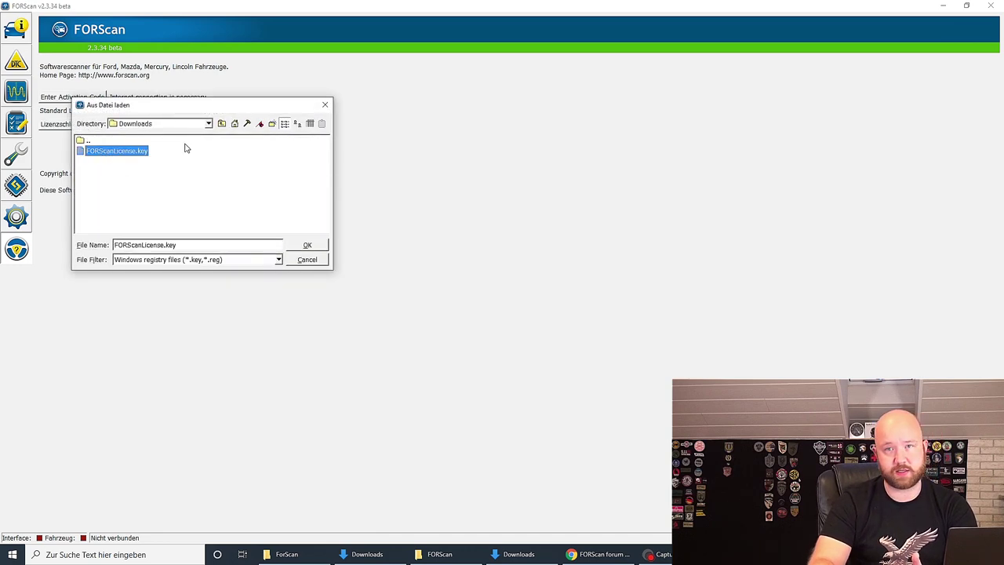
left_click(307, 246)
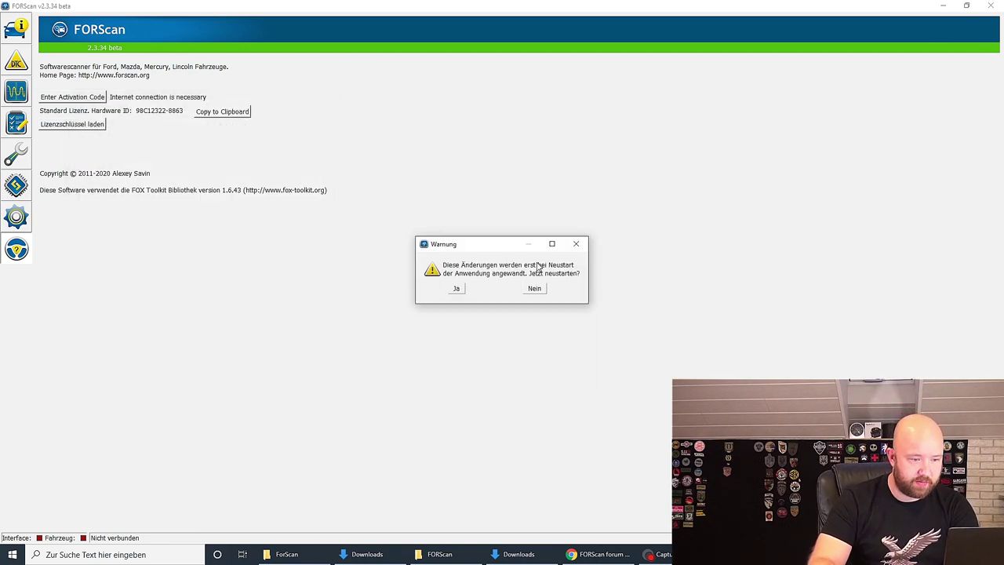
- Restart FORScan to apply the loaded license, and open its license information page
left_click(458, 290)
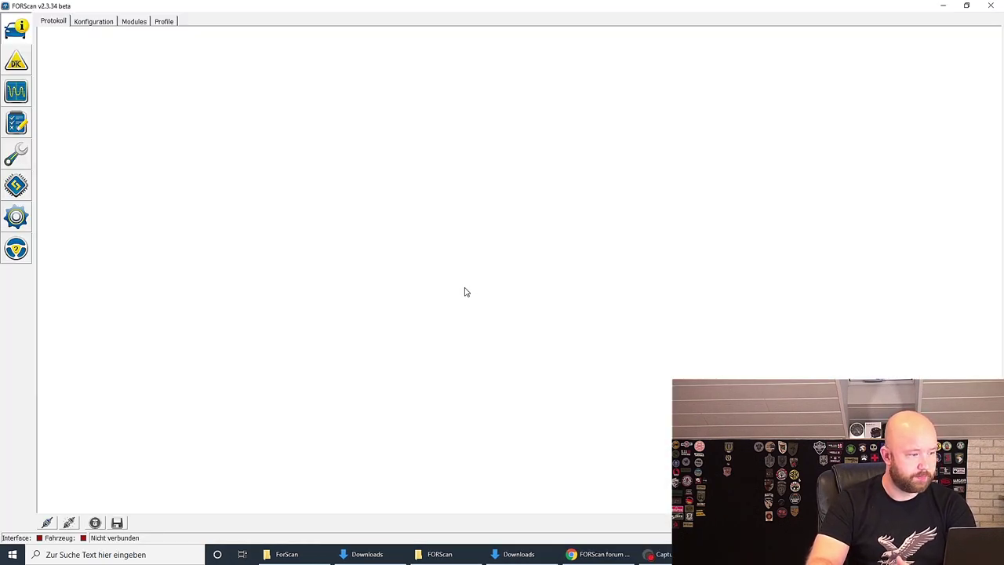
left_click(16, 251)
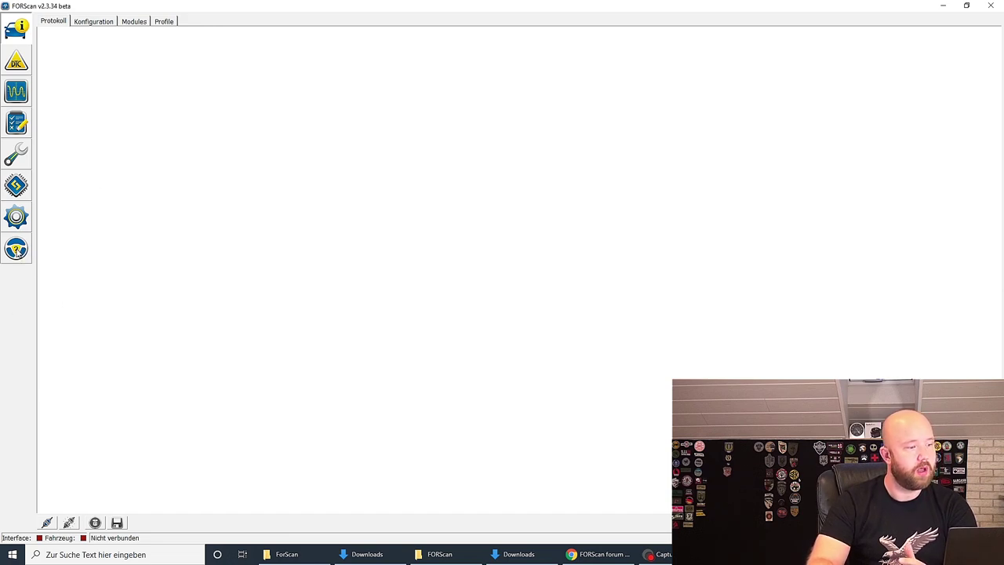